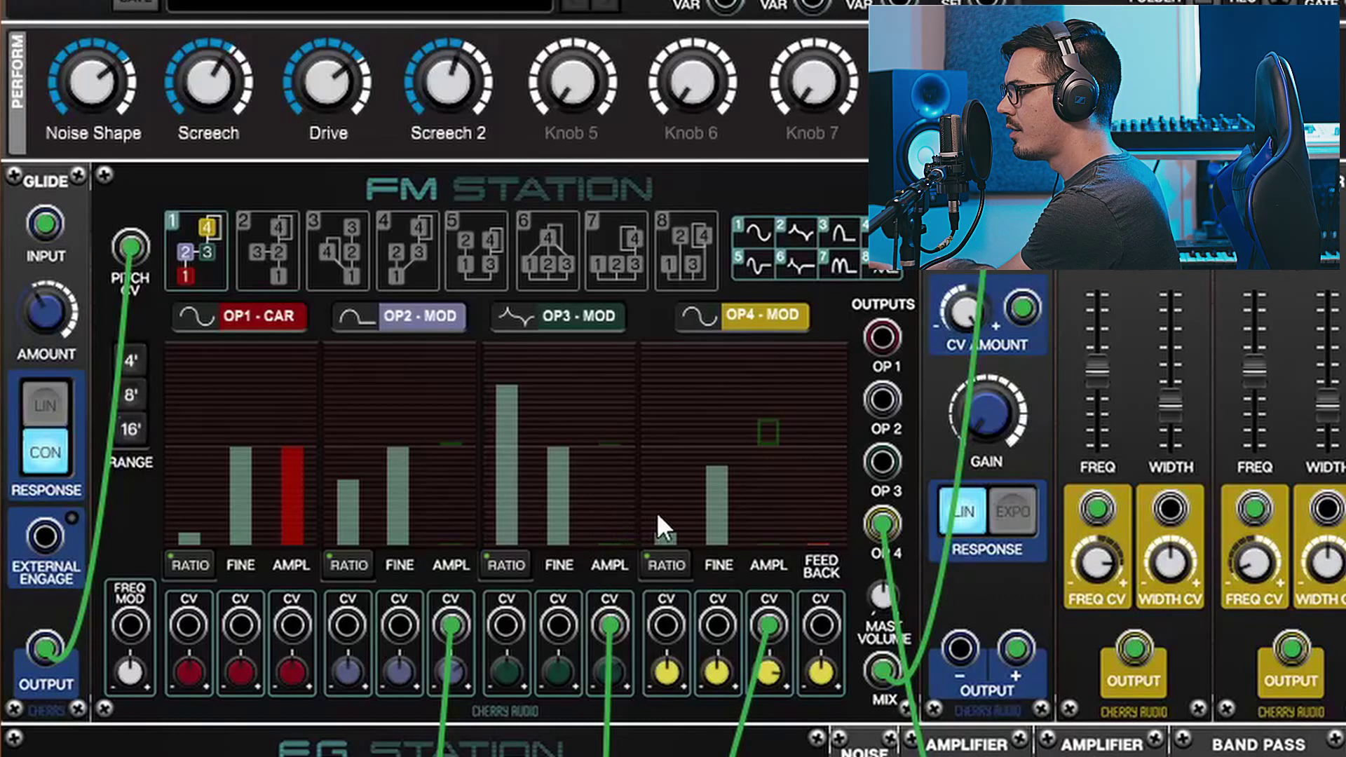
# Step: Try out operator 2, 3 and 4 ratios while moving Screech from 39.6% up to 69.6%
pyautogui.moveTo(660, 516); pyautogui.dragTo(664, 456)
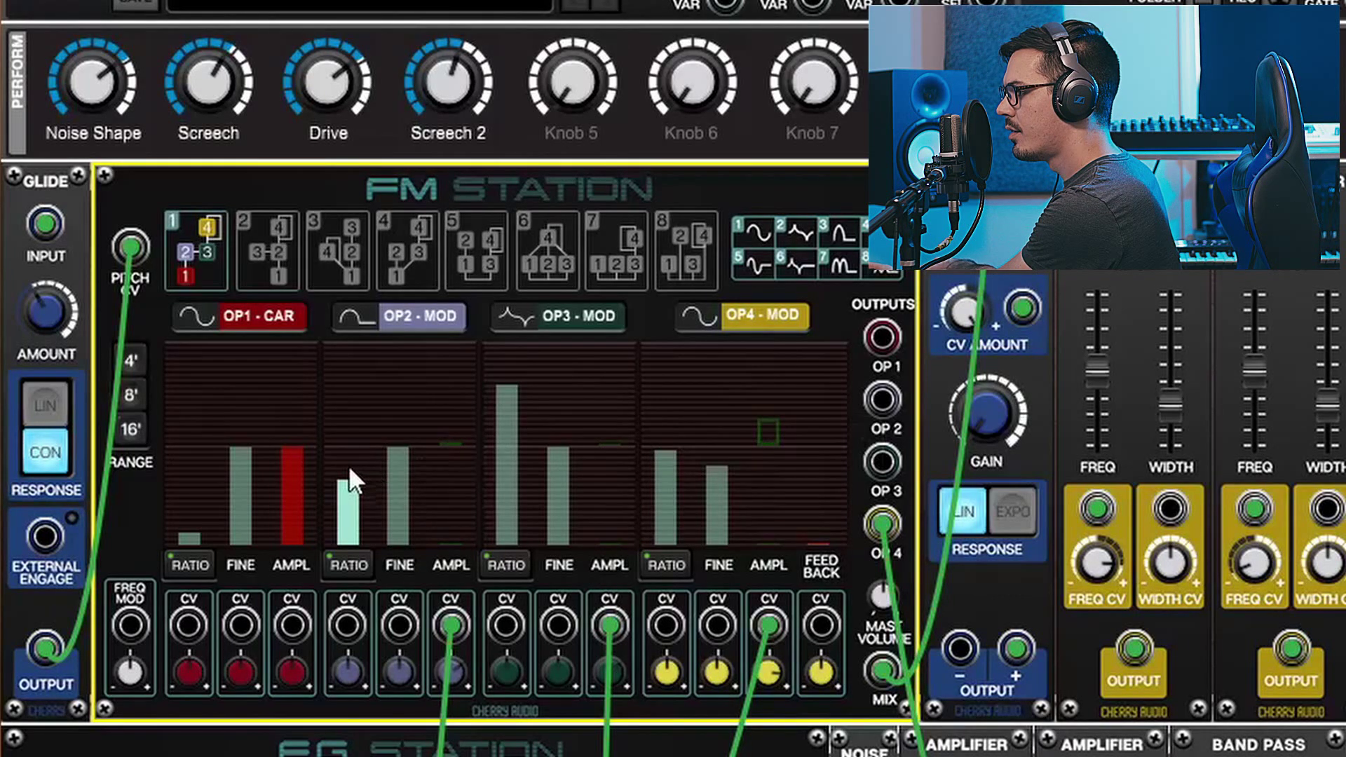
pyautogui.moveTo(351, 471); pyautogui.dragTo(351, 393)
pyautogui.moveTo(507, 456); pyautogui.dragTo(505, 498)
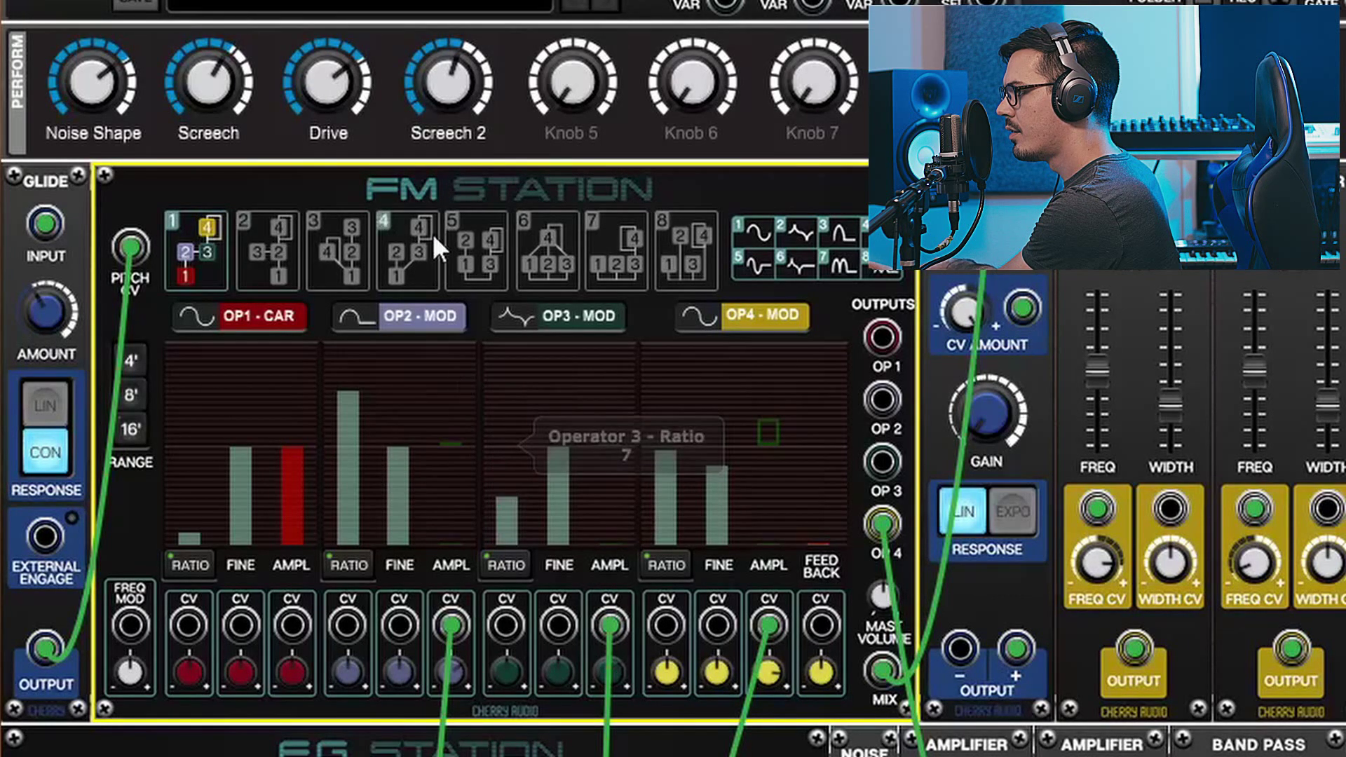
pyautogui.moveTo(214, 76); pyautogui.dragTo(202, 191)
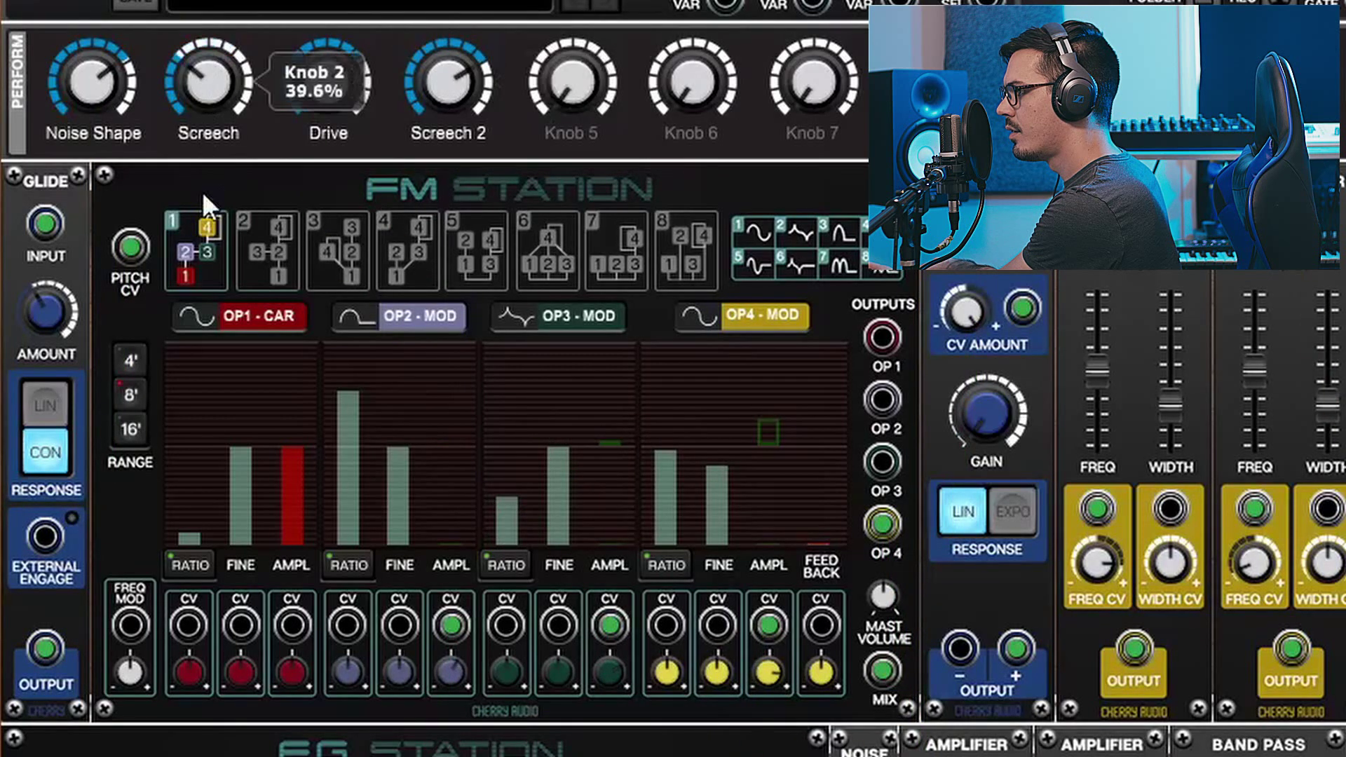
pyautogui.moveTo(466, 42)
pyautogui.moveTo(655, 444); pyautogui.dragTo(658, 403)
pyautogui.moveTo(515, 502); pyautogui.dragTo(511, 397)
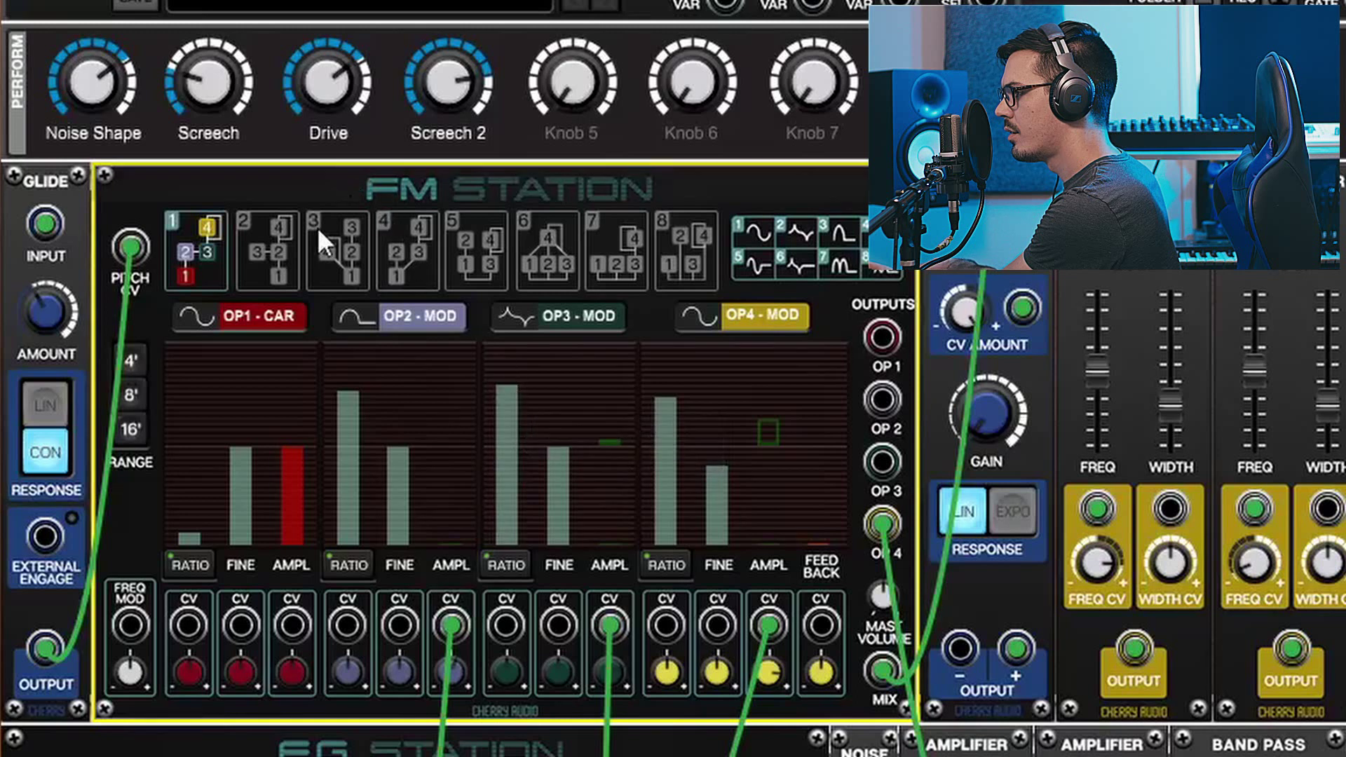
pyautogui.moveTo(351, 461); pyautogui.dragTo(349, 480)
pyautogui.moveTo(208, 79); pyautogui.dragTo(210, 35)
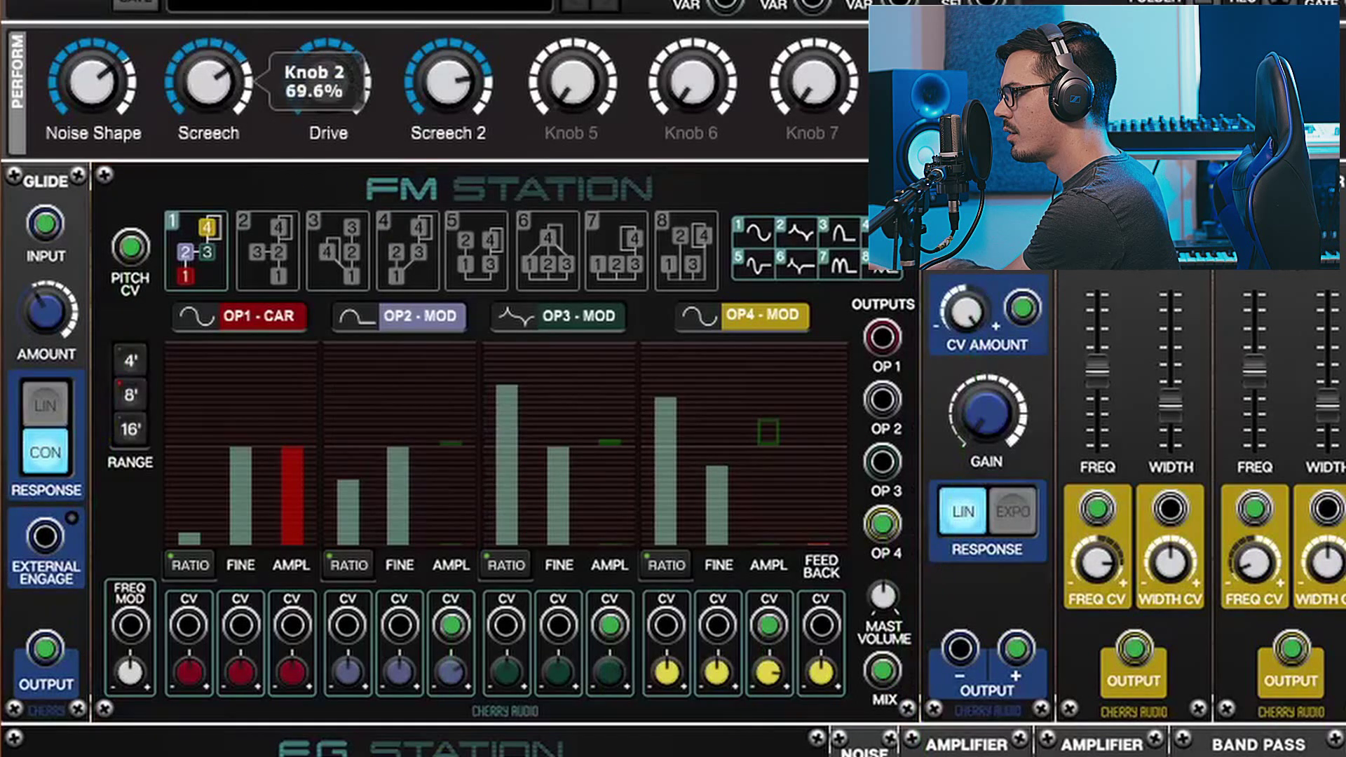
# Step: Settle the ratios at operator 2 = 27, operator 3 = 9 and operator 4 = 26
pyautogui.moveTo(512, 452)
pyautogui.mouseDown()
pyautogui.moveTo(506, 508)
pyautogui.moveTo(612, 486)
pyautogui.mouseUp()
pyautogui.moveTo(665, 448); pyautogui.dragTo(667, 468)
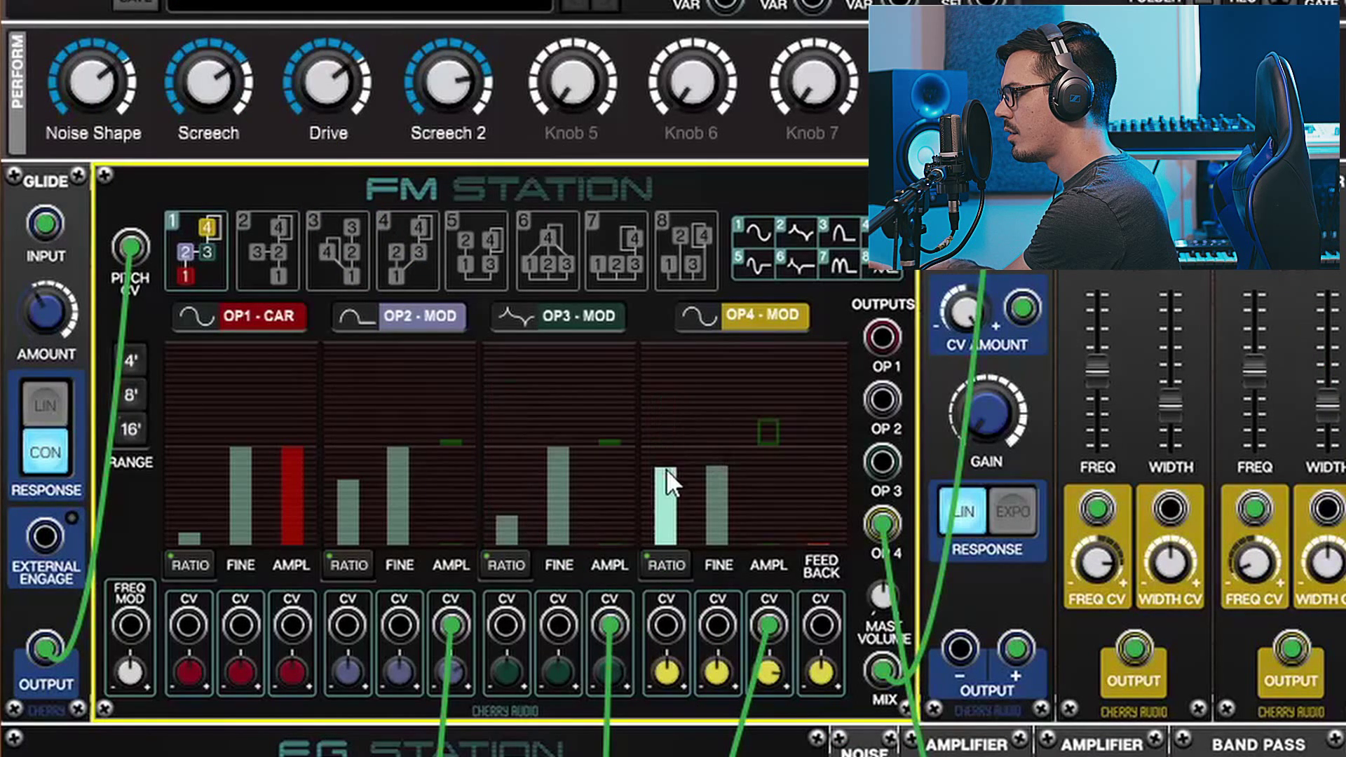
pyautogui.moveTo(509, 519); pyautogui.dragTo(456, 407)
pyautogui.click(351, 390)
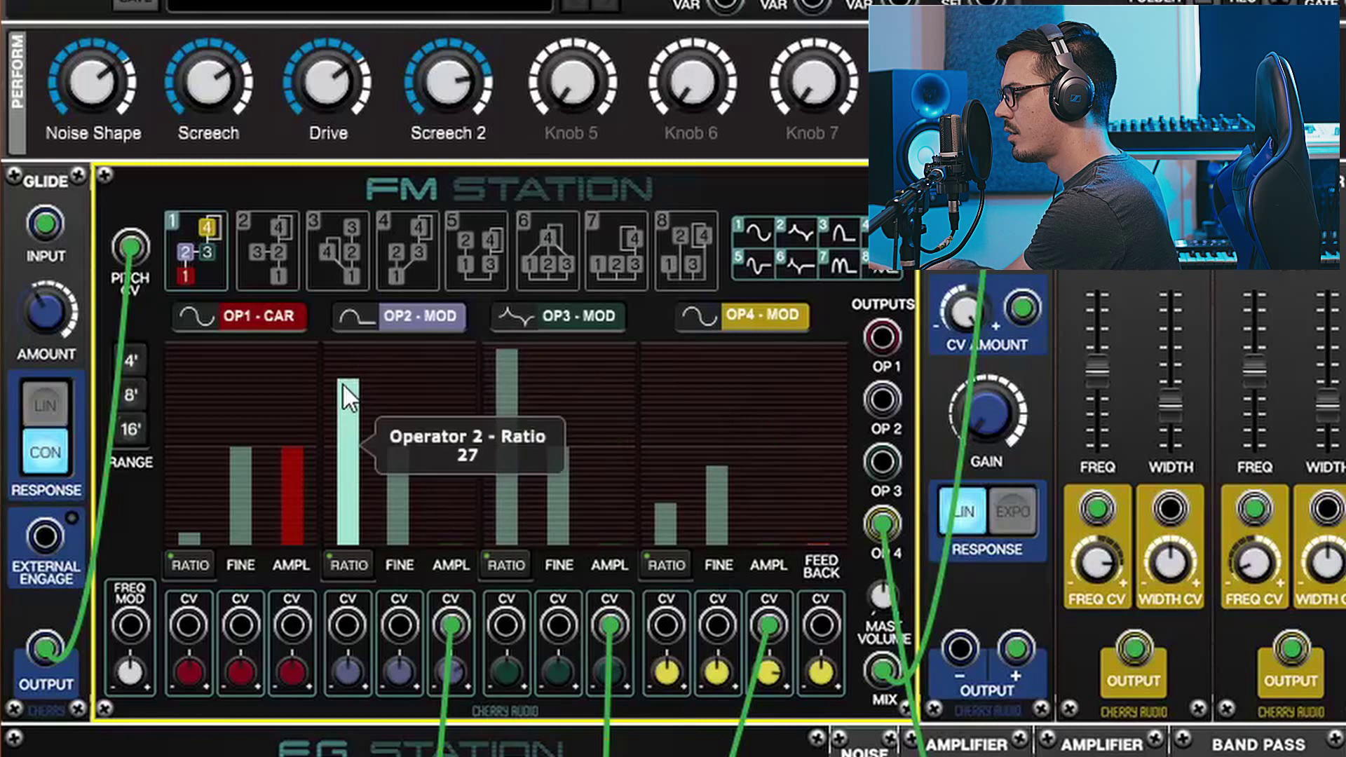
pyautogui.click(513, 491)
pyautogui.moveTo(668, 484); pyautogui.dragTo(659, 388)
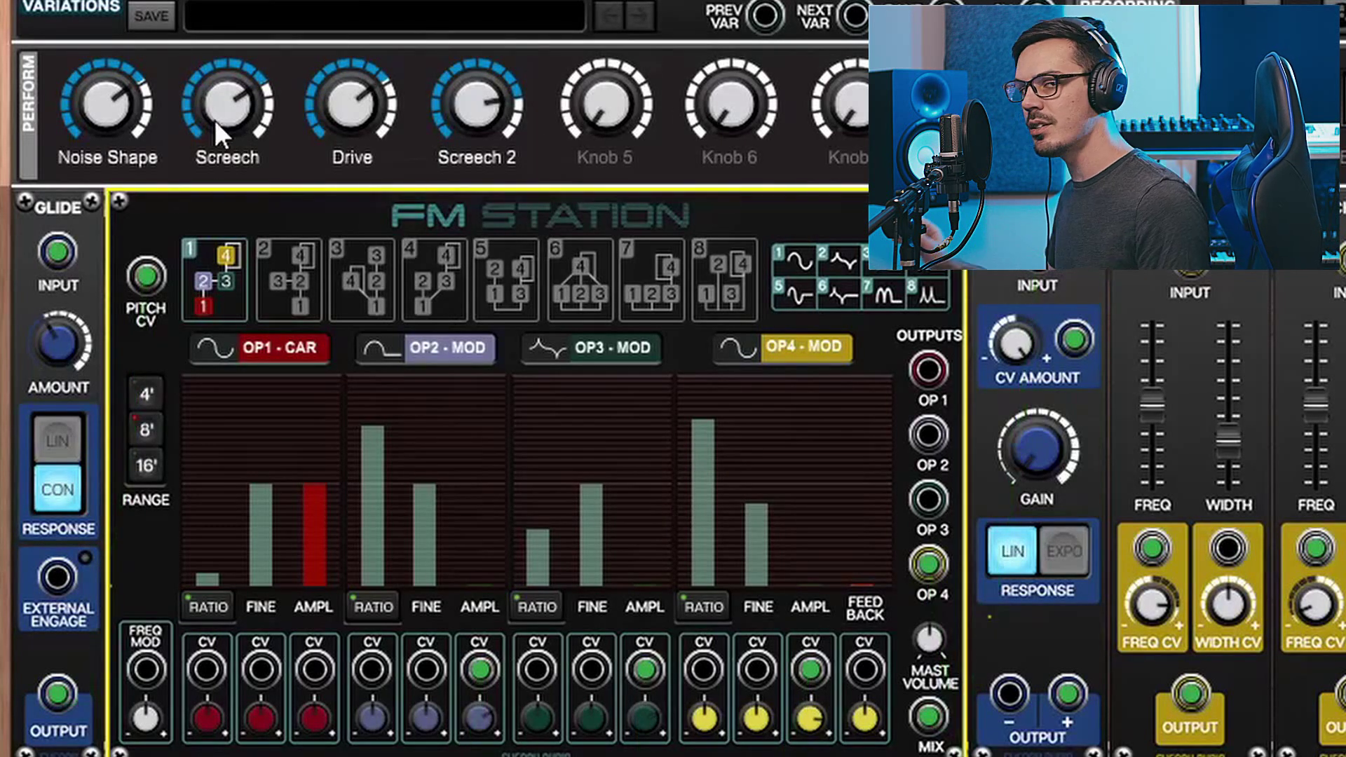
# Step: Push the Screech knob up to 76.8%, then bring it back to 61.6%
pyautogui.moveTo(214, 120)
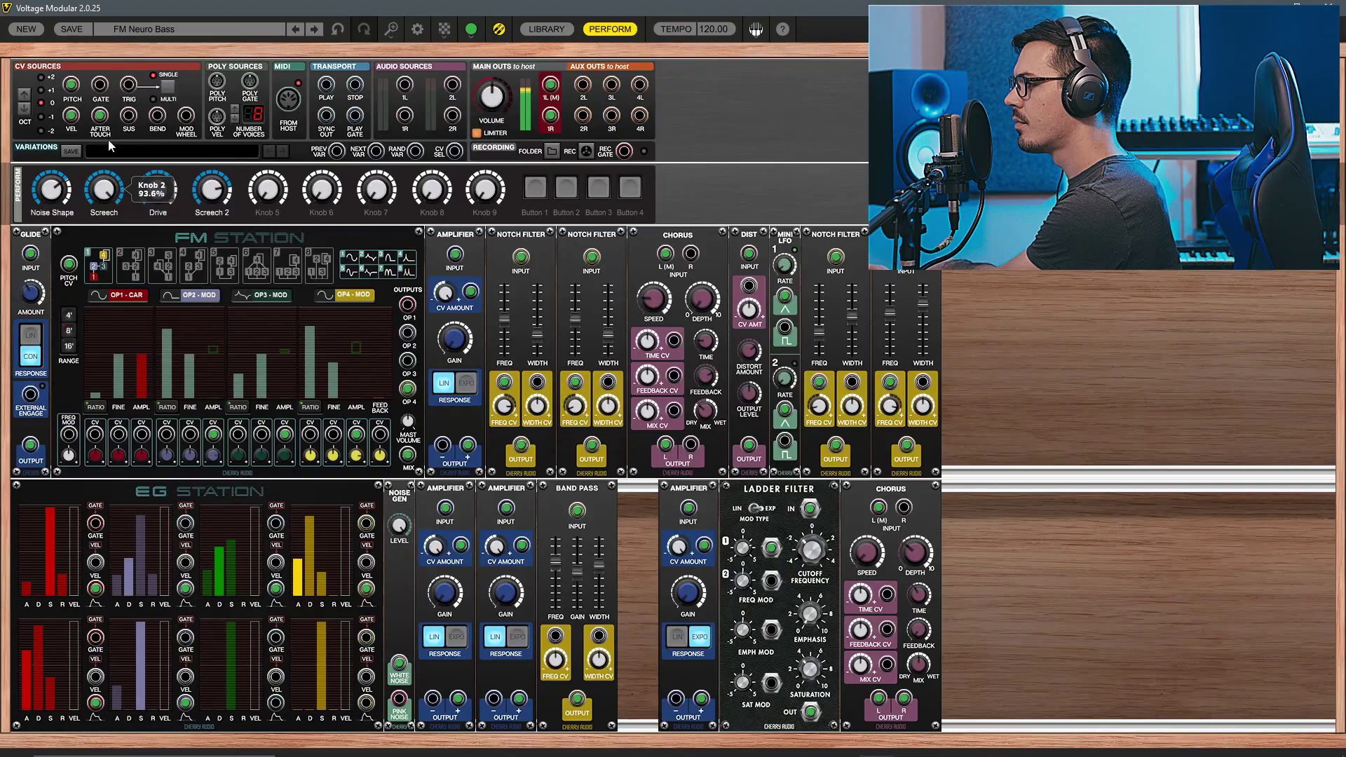
pyautogui.moveTo(214, 120); pyautogui.dragTo(242, 60)
pyautogui.moveTo(110, 170); pyautogui.dragTo(112, 199)
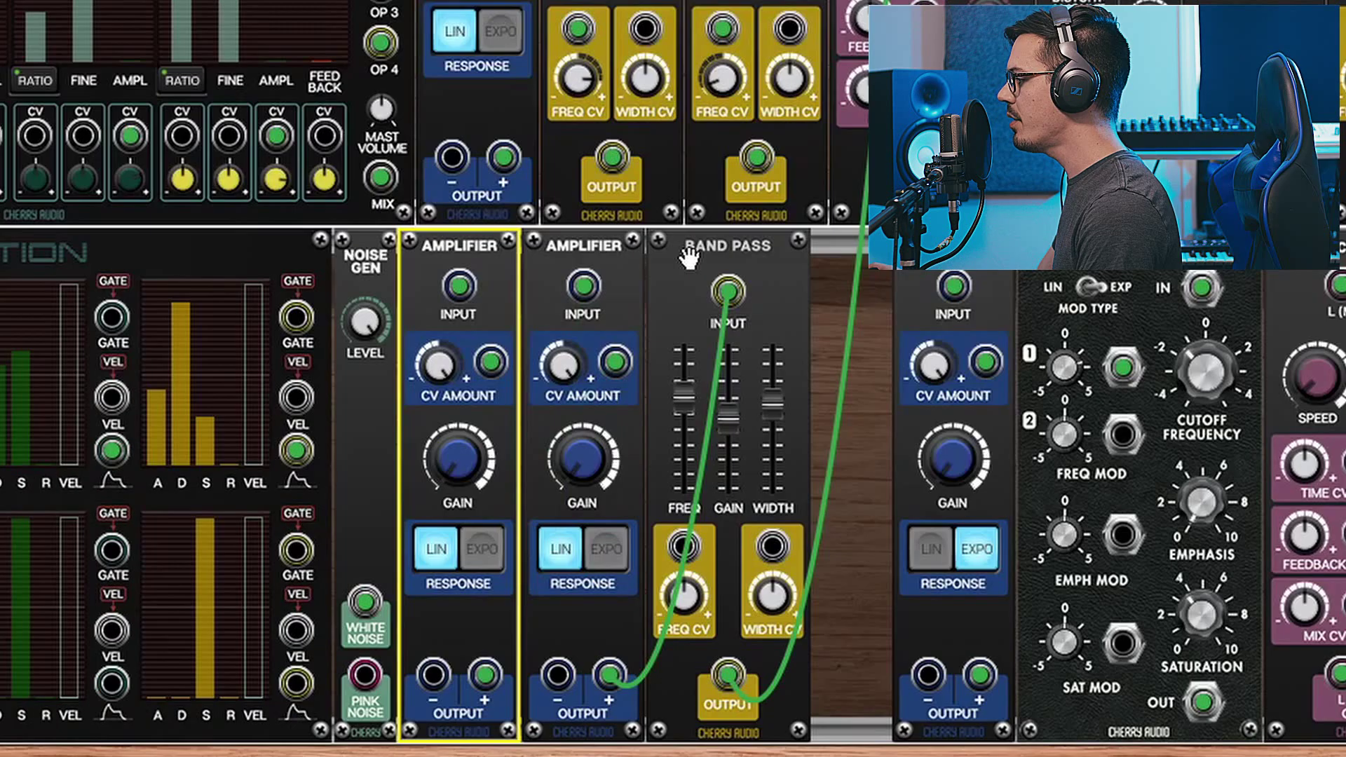
# Step: Display the Band Pass module's patch cables in the noise AM chain
pyautogui.click(913, 313)
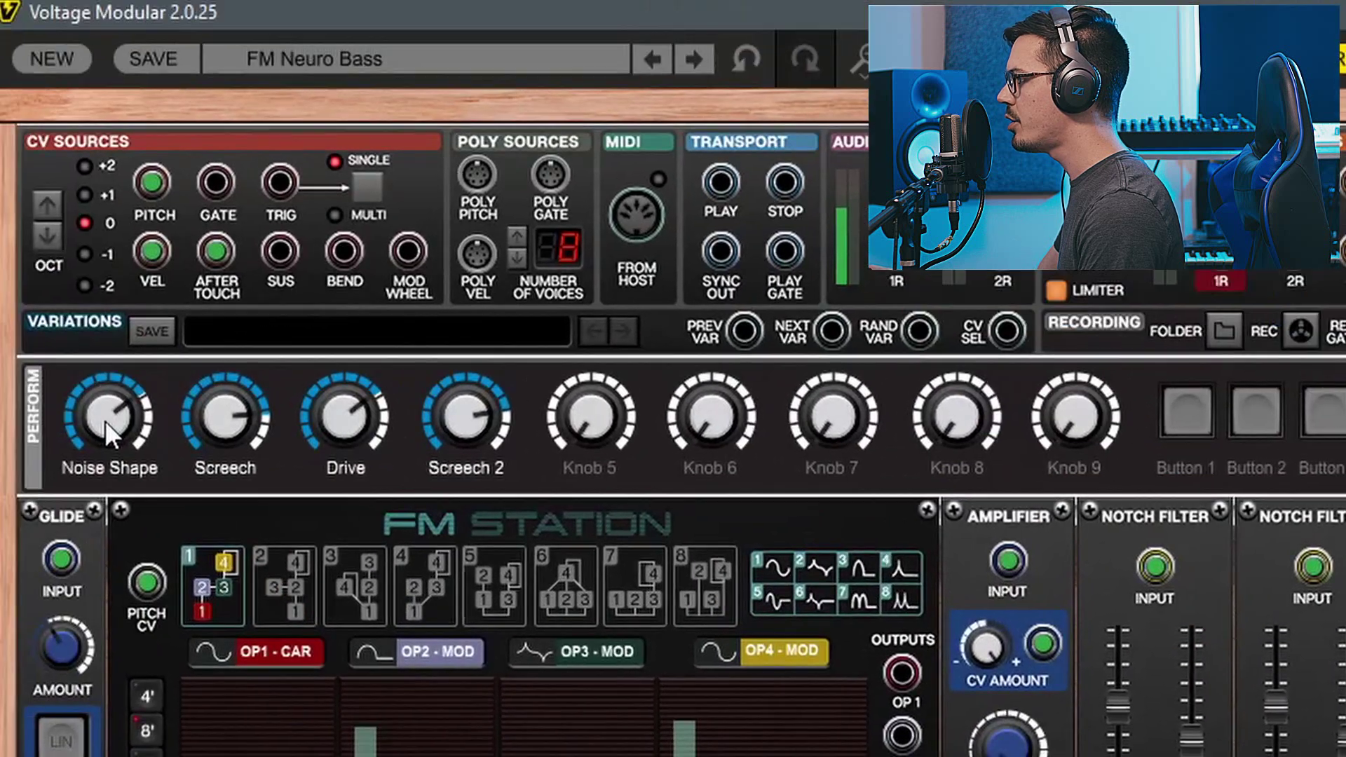
pyautogui.moveTo(107, 413)
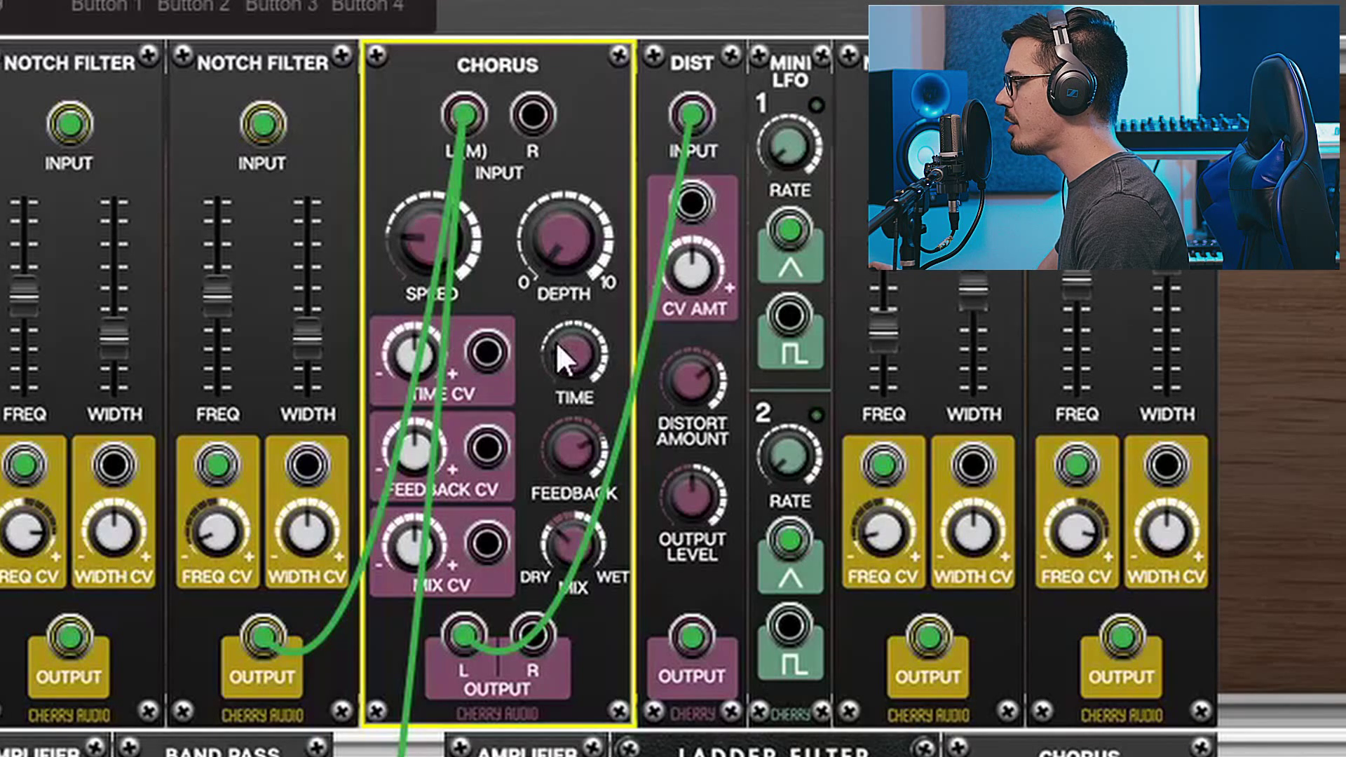
# Step: Set the Chorus FEEDBACK to about 68.8% and adjust its TIME delay knob
pyautogui.moveTo(557, 349)
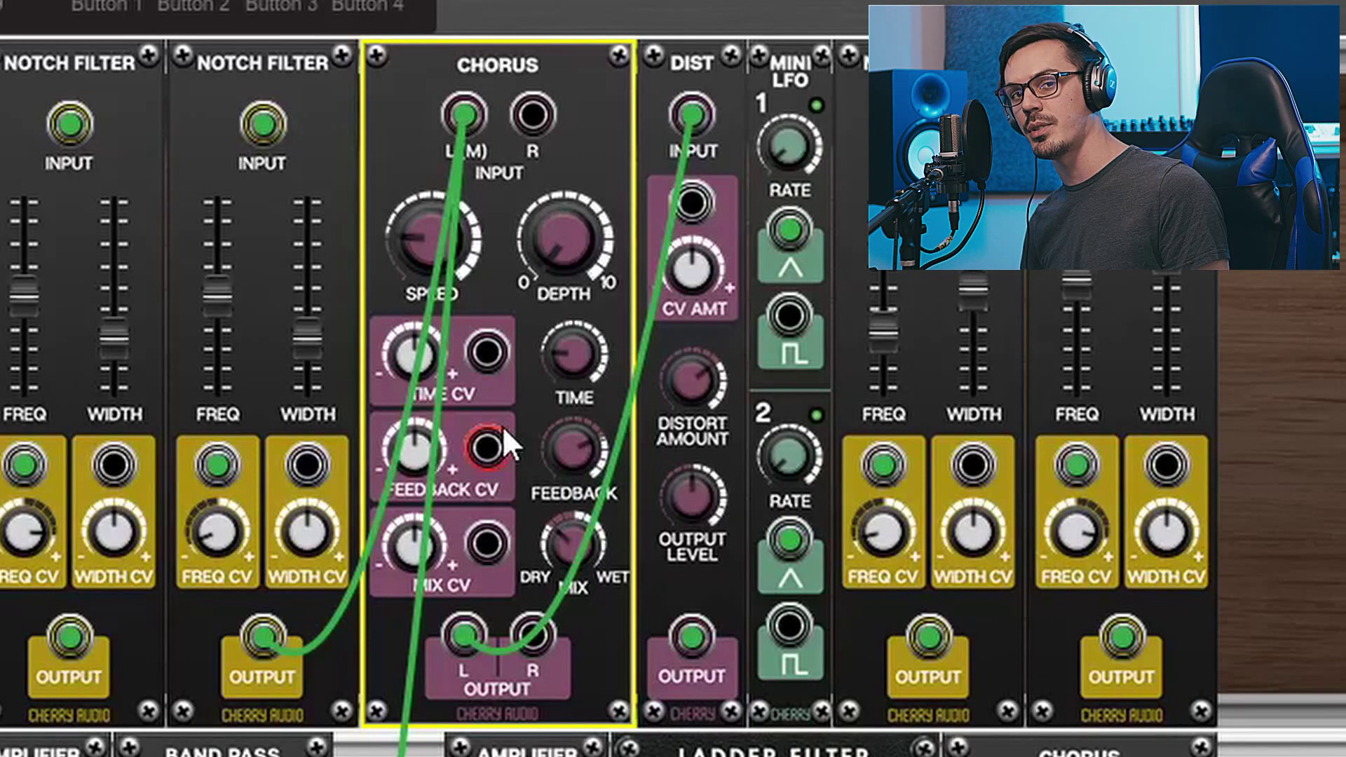
pyautogui.moveTo(590, 444)
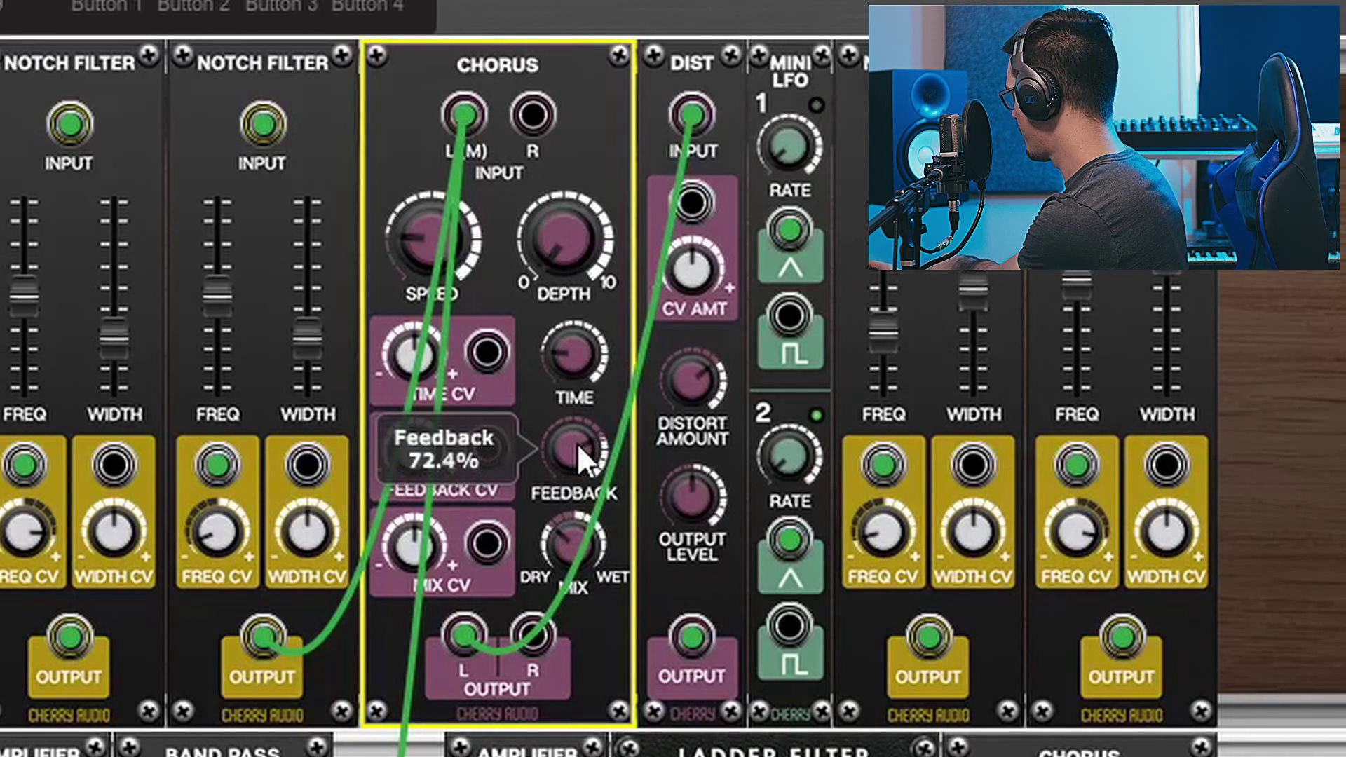
pyautogui.moveTo(579, 419); pyautogui.dragTo(576, 383)
pyautogui.moveTo(573, 449); pyautogui.dragTo(575, 628)
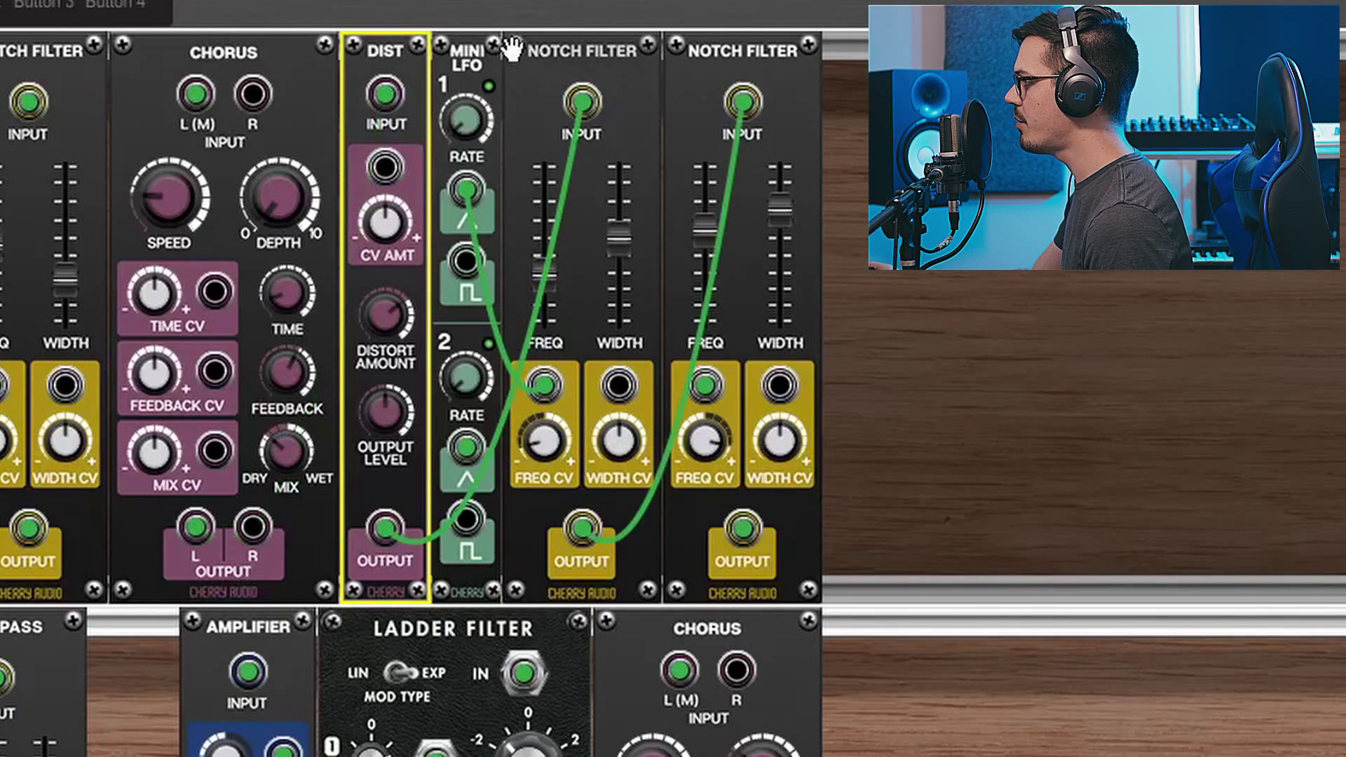
# Step: Show cable routing for the notch filter, Mini LFO, right-hand notch filter and amplifier
pyautogui.click(554, 53)
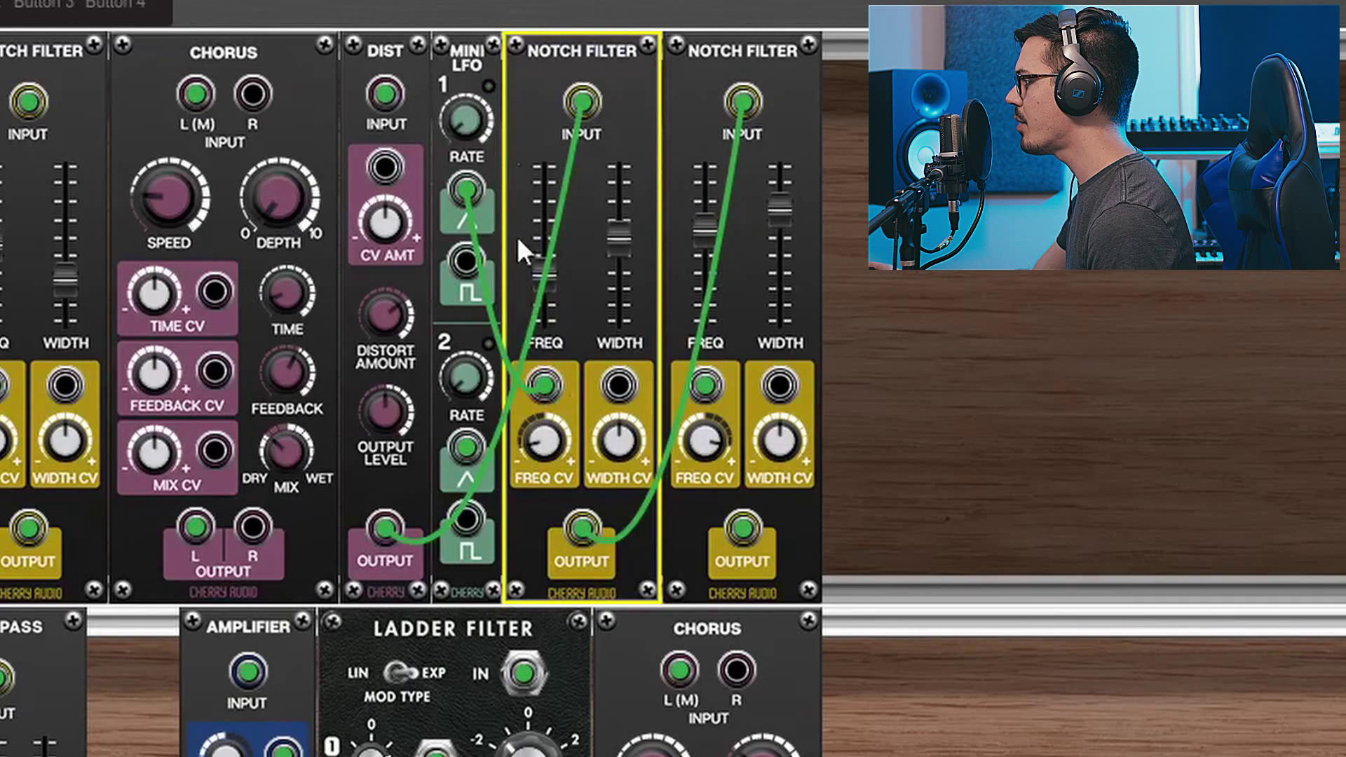
pyautogui.click(465, 56)
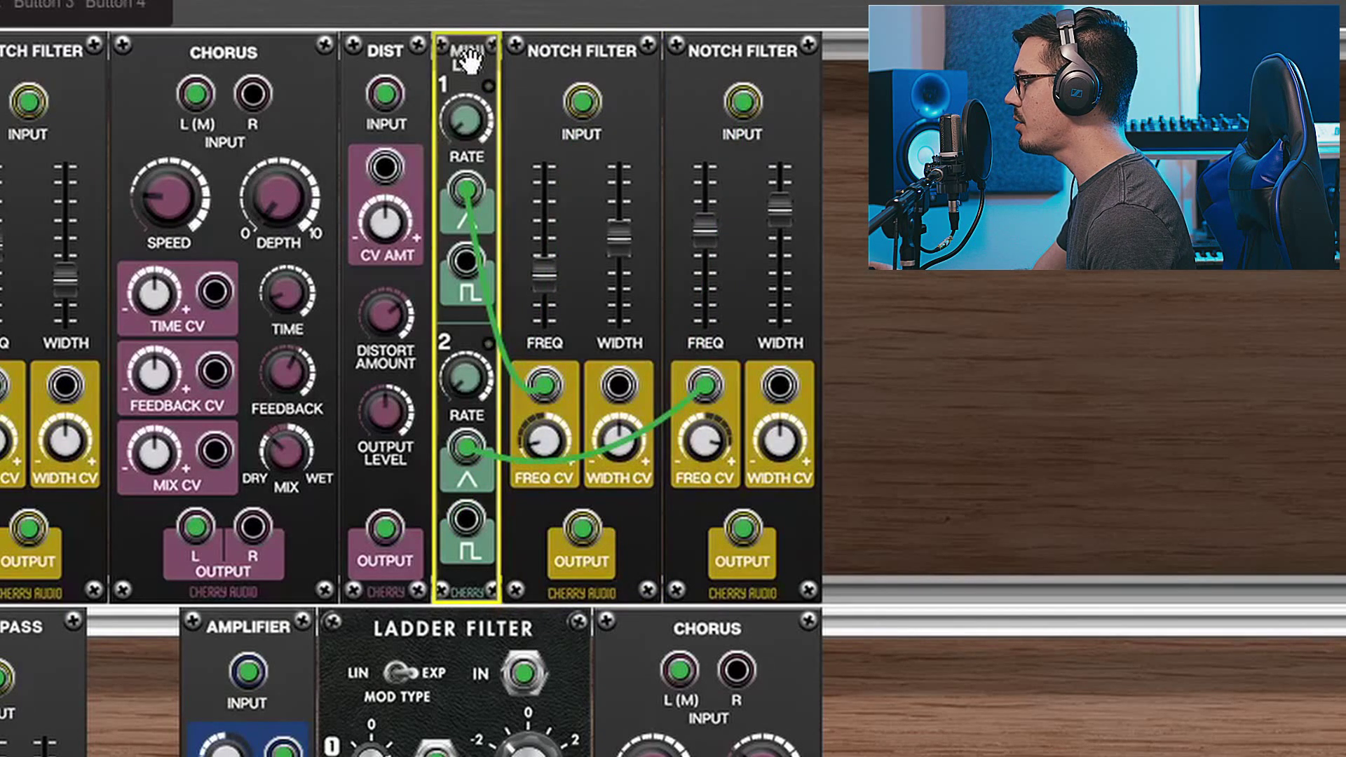
pyautogui.click(722, 54)
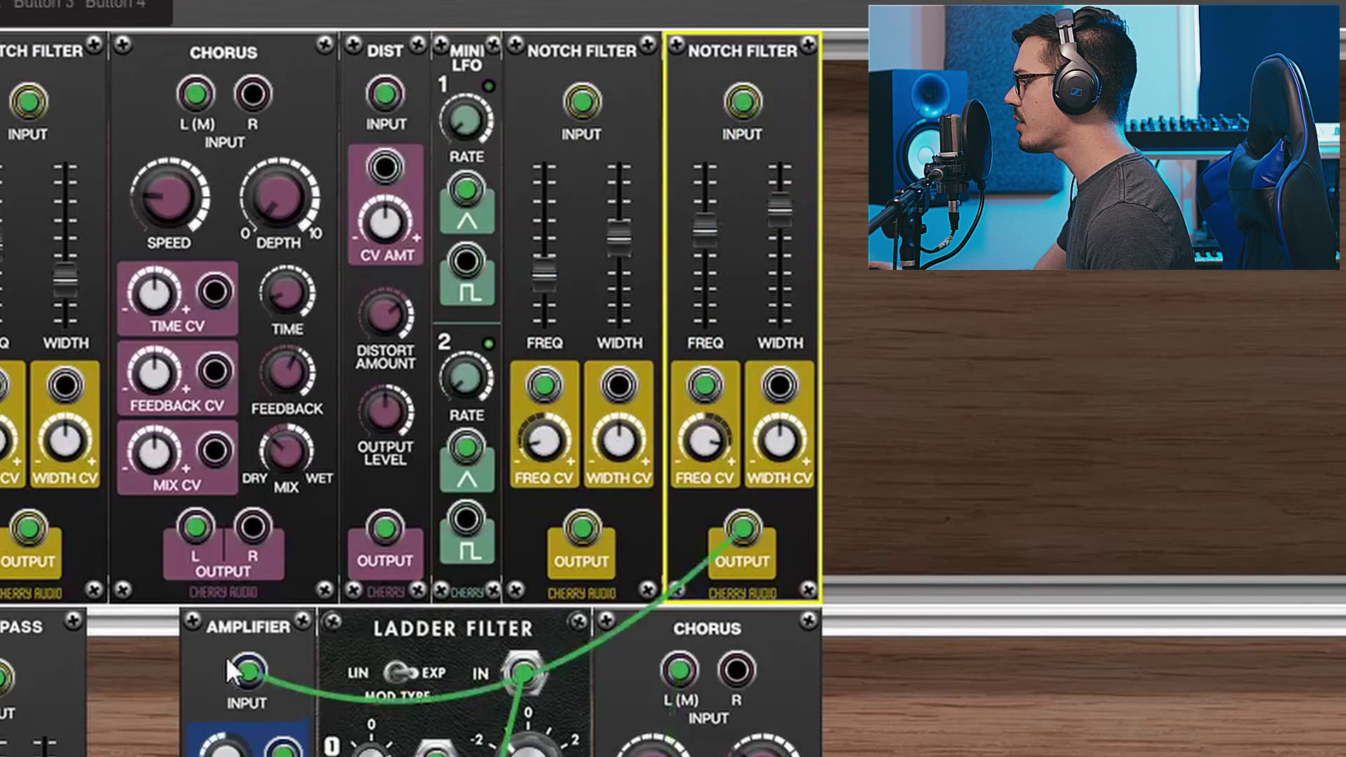
pyautogui.click(240, 631)
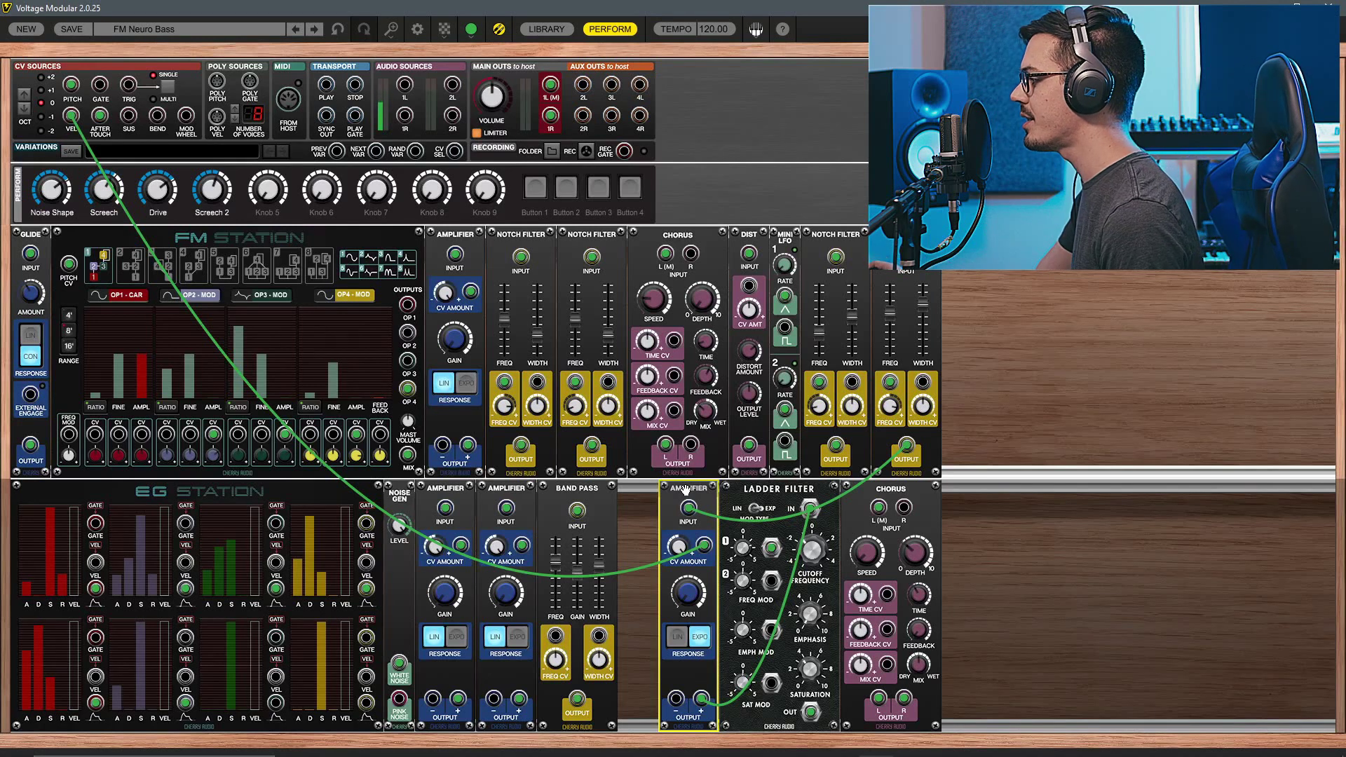
pyautogui.click(751, 489)
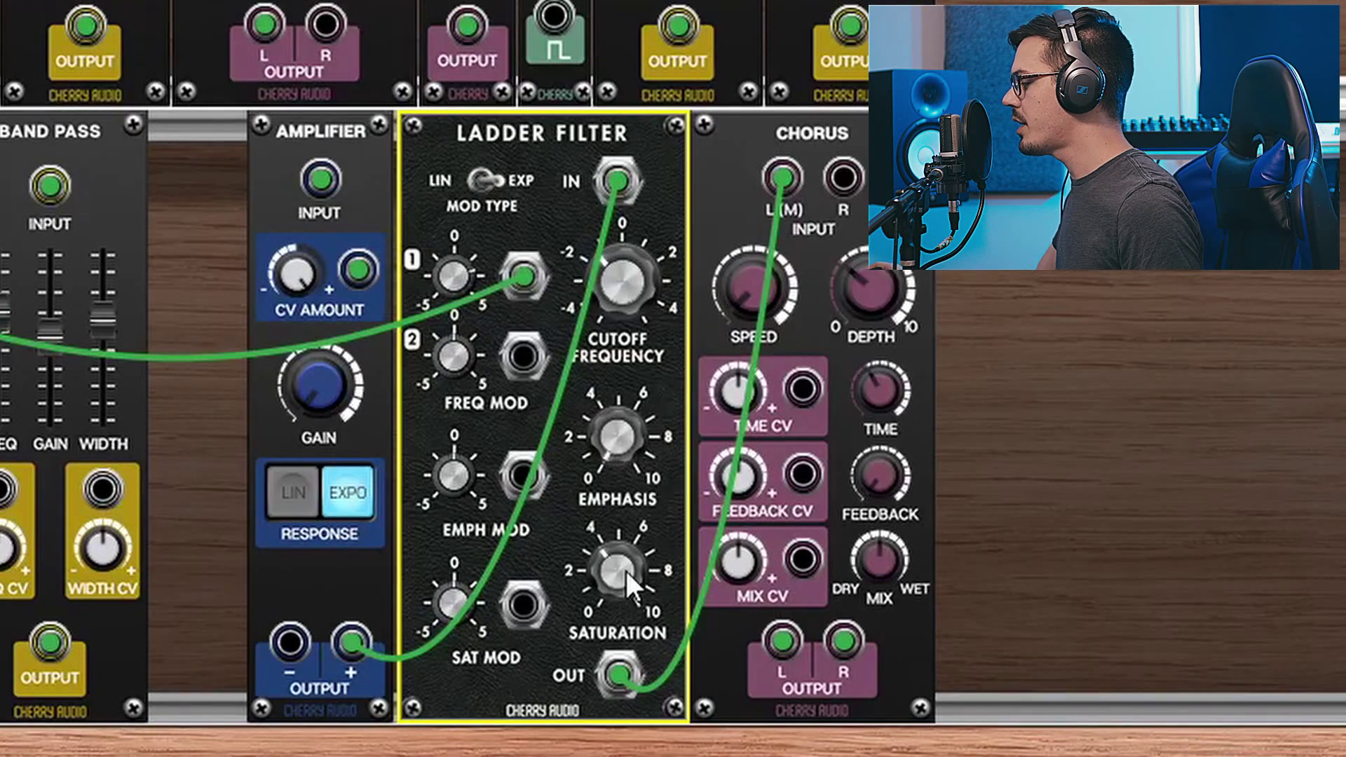
pyautogui.moveTo(624, 569)
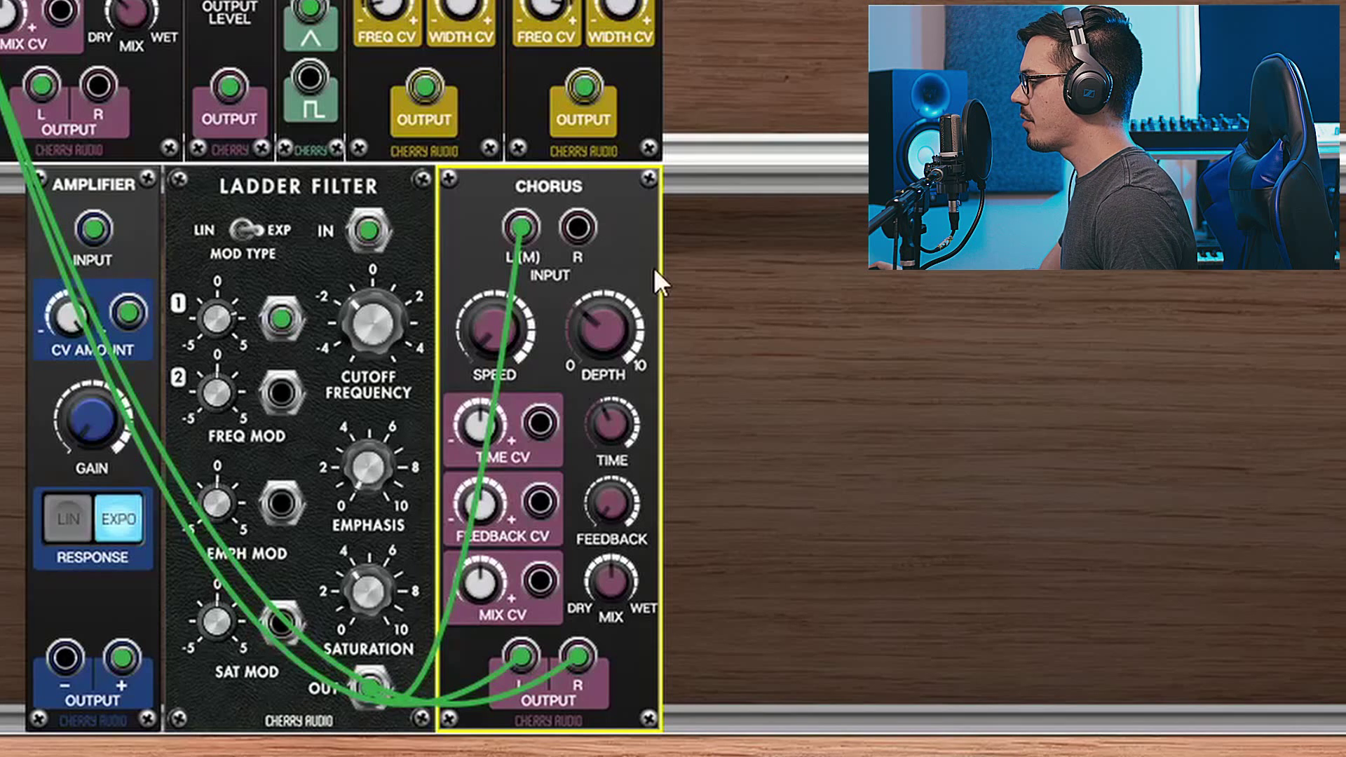
# Step: Hide and reshow the cables, then raise the second Chorus MIX from 50.0% to 53.2%
pyautogui.press('h')
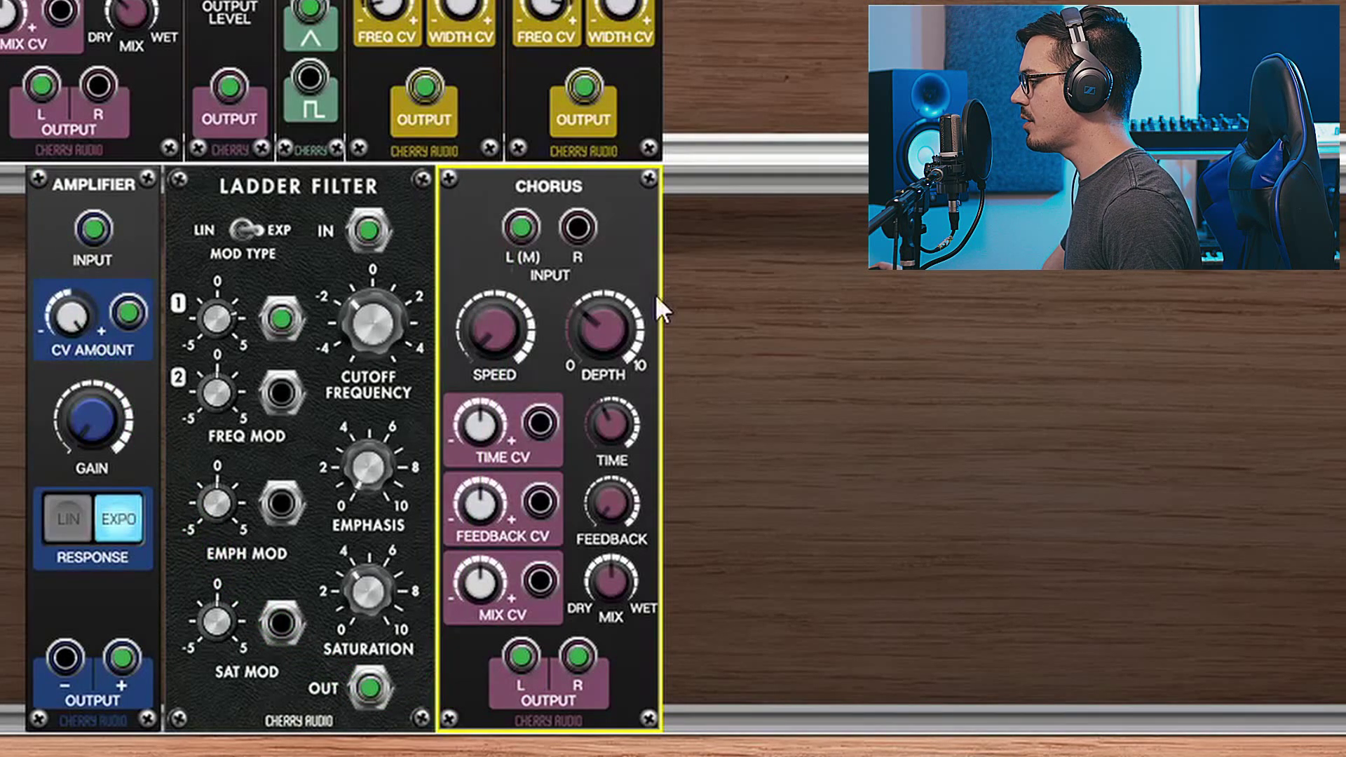
pyautogui.press('h')
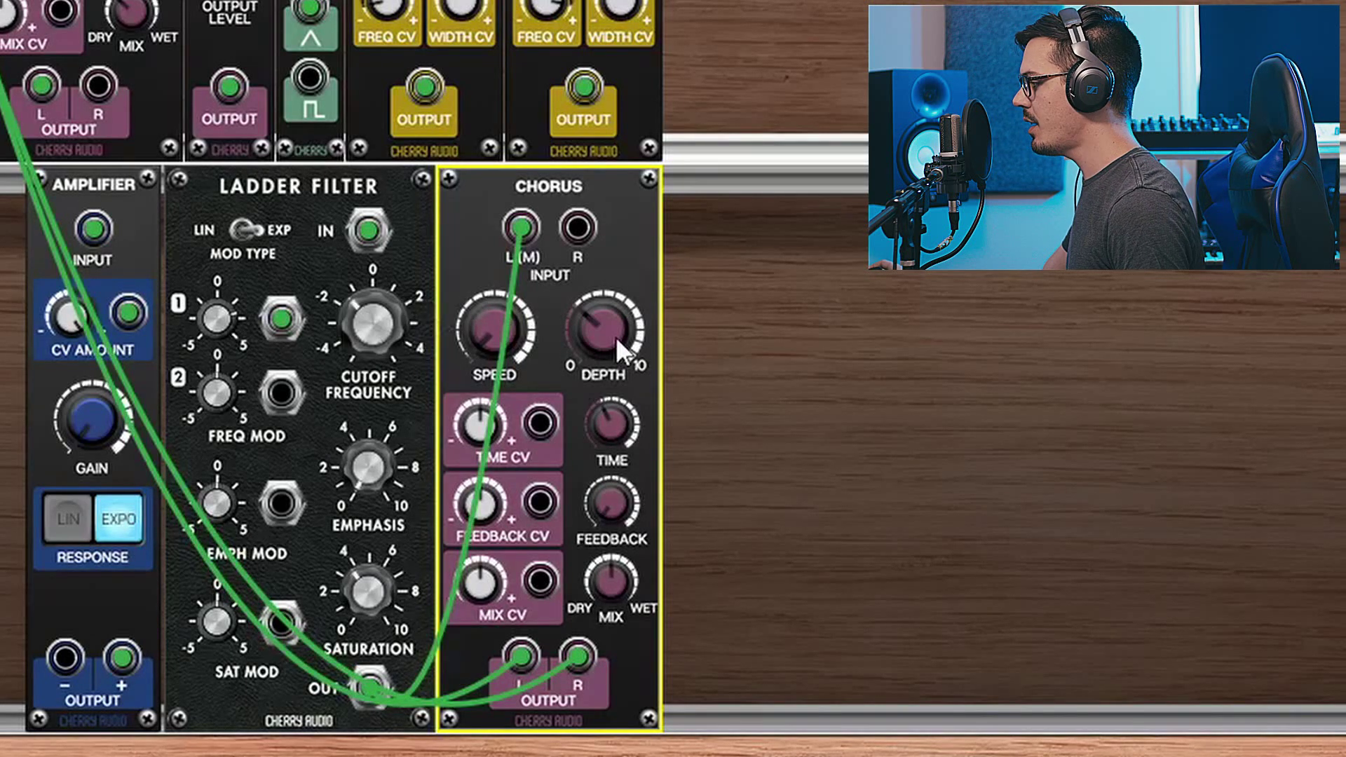
pyautogui.moveTo(617, 342)
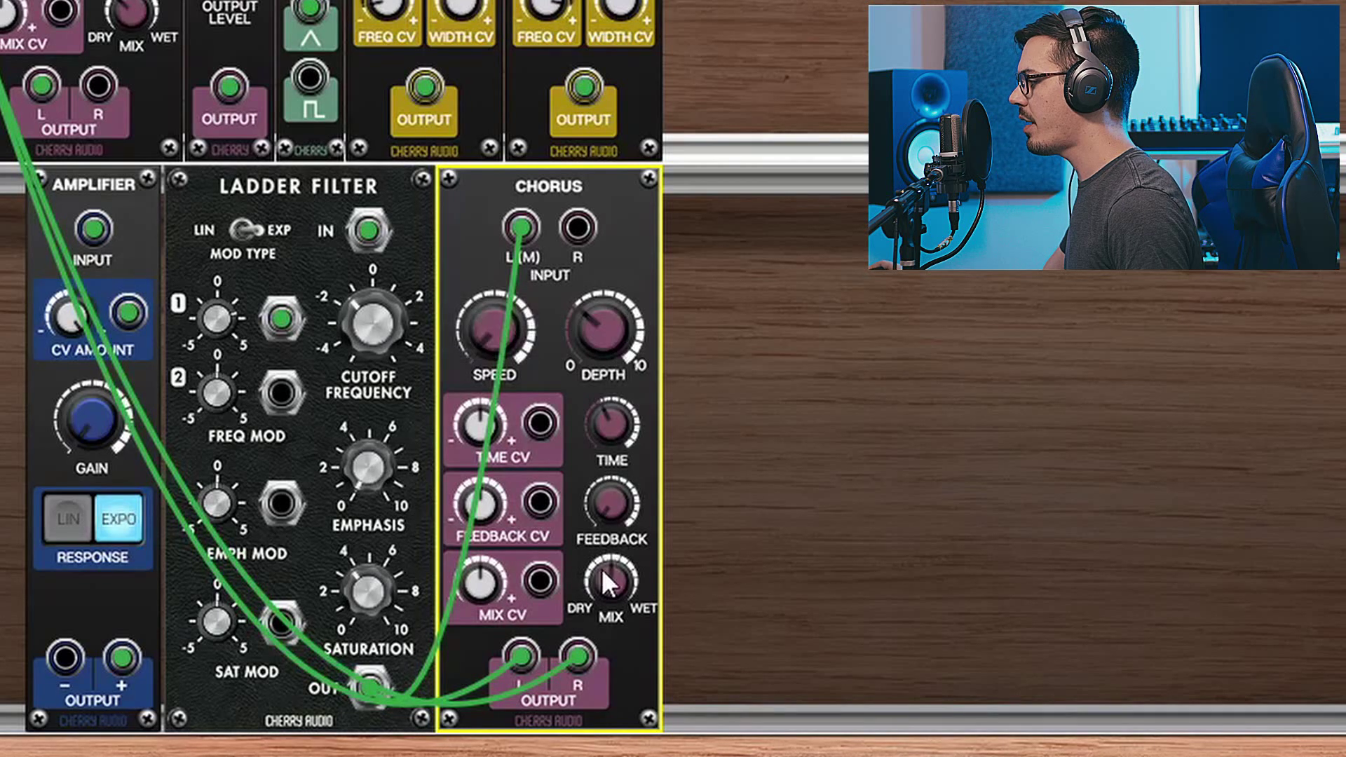
pyautogui.moveTo(603, 572)
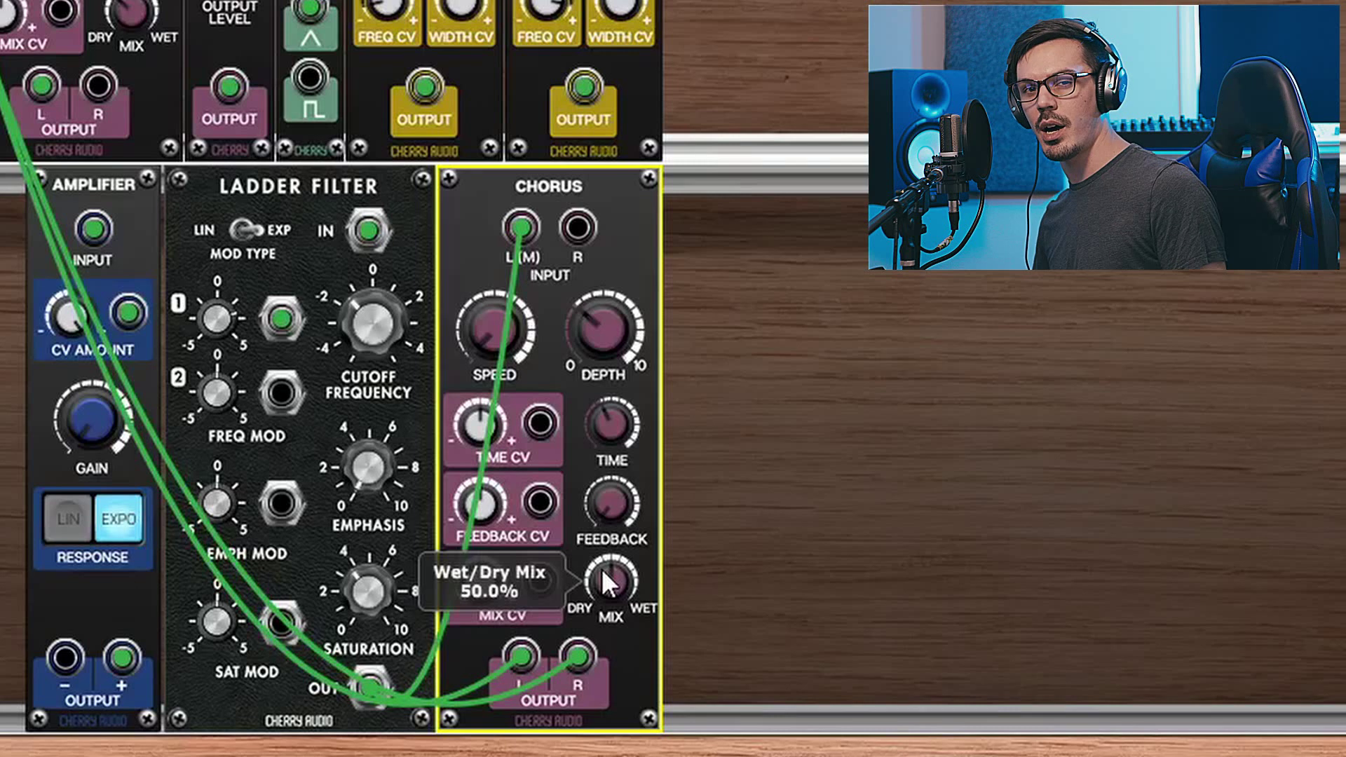
pyautogui.moveTo(601, 569); pyautogui.dragTo(615, 570)
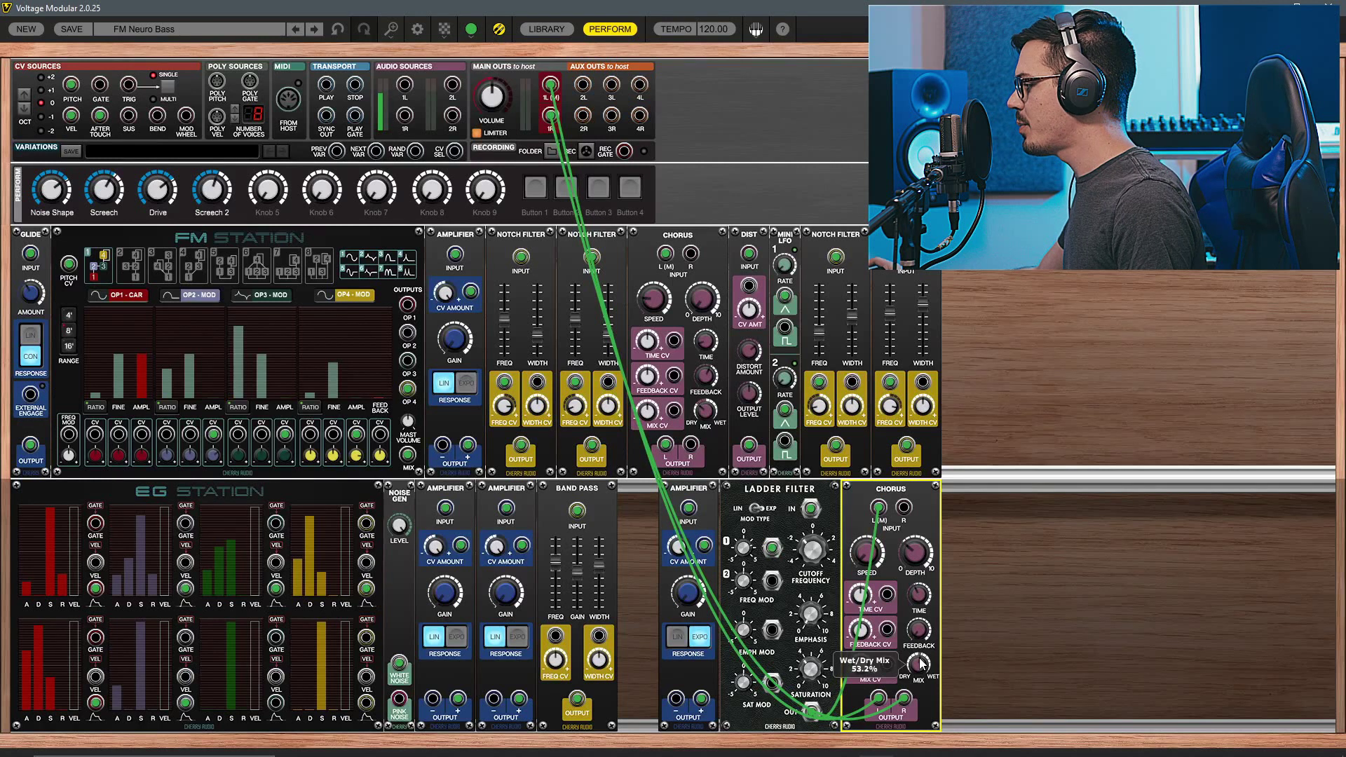
# Step: Assign the second Chorus MIX to performance Knob 5 and start relabelling it 'Wid'
pyautogui.rightClick(919, 663)
pyautogui.moveTo(911, 629)
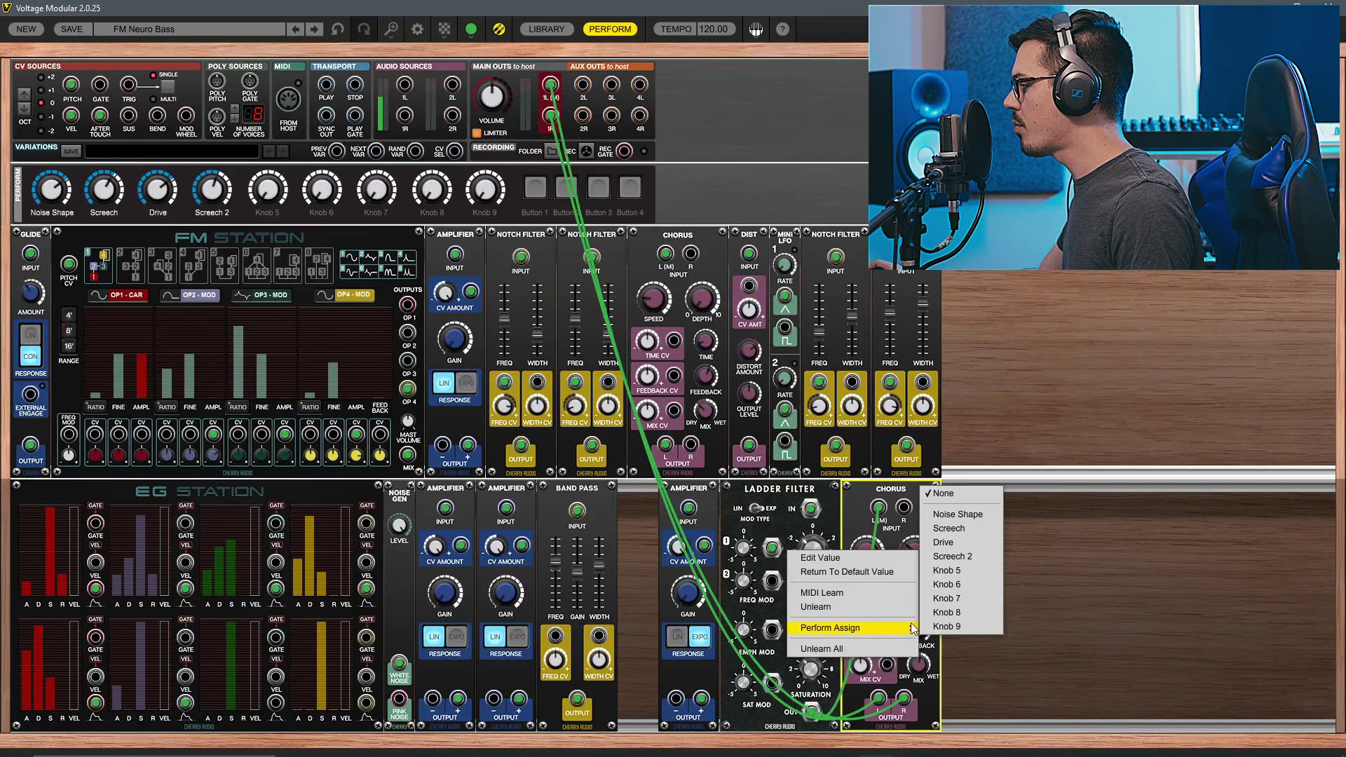
pyautogui.click(967, 570)
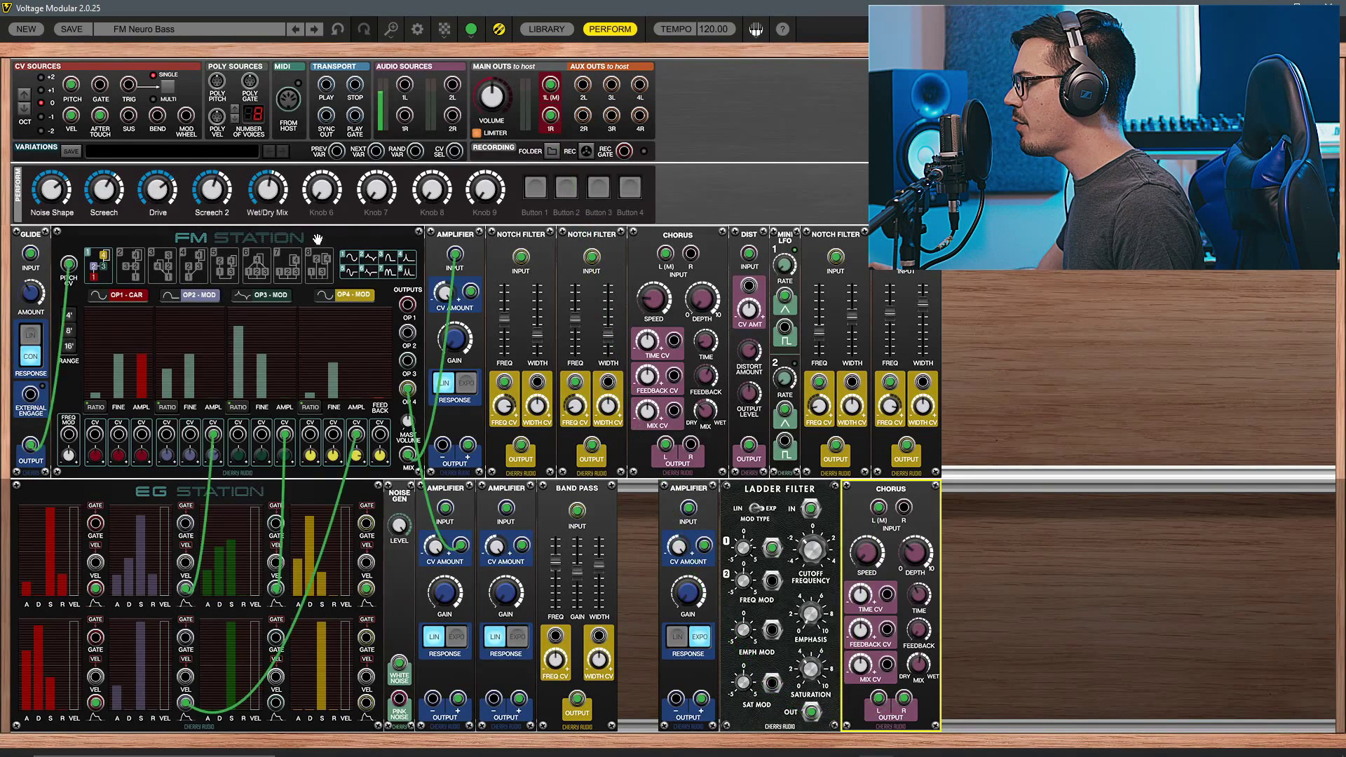
pyautogui.doubleClick(270, 212)
pyautogui.write('Wid')
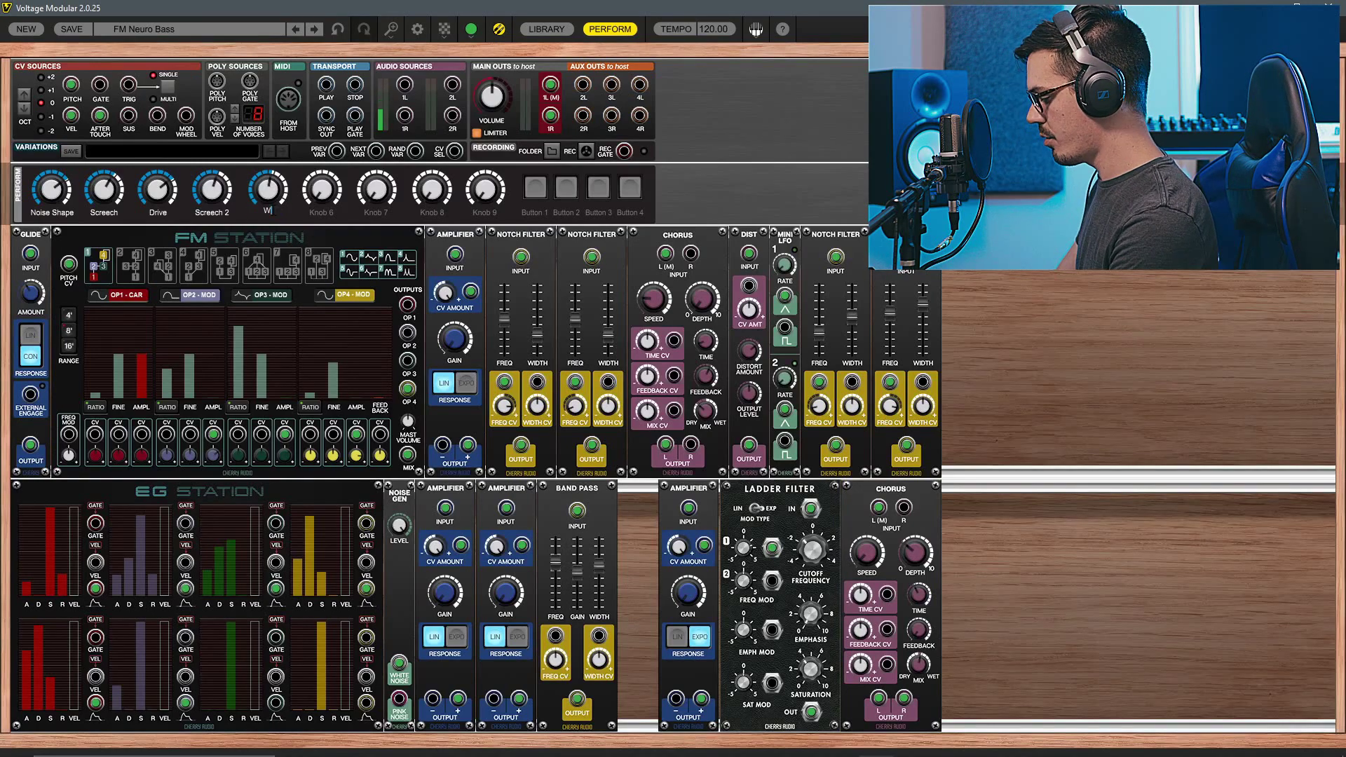